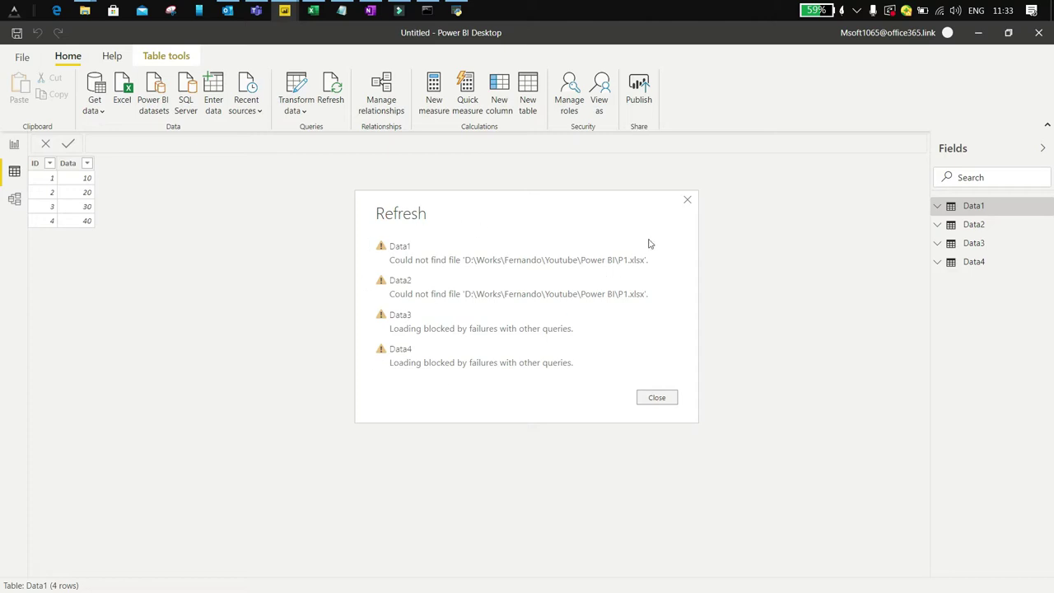
Step: Close the Refresh error report about Data1 and Data2's missing source files
left_click(687, 201)
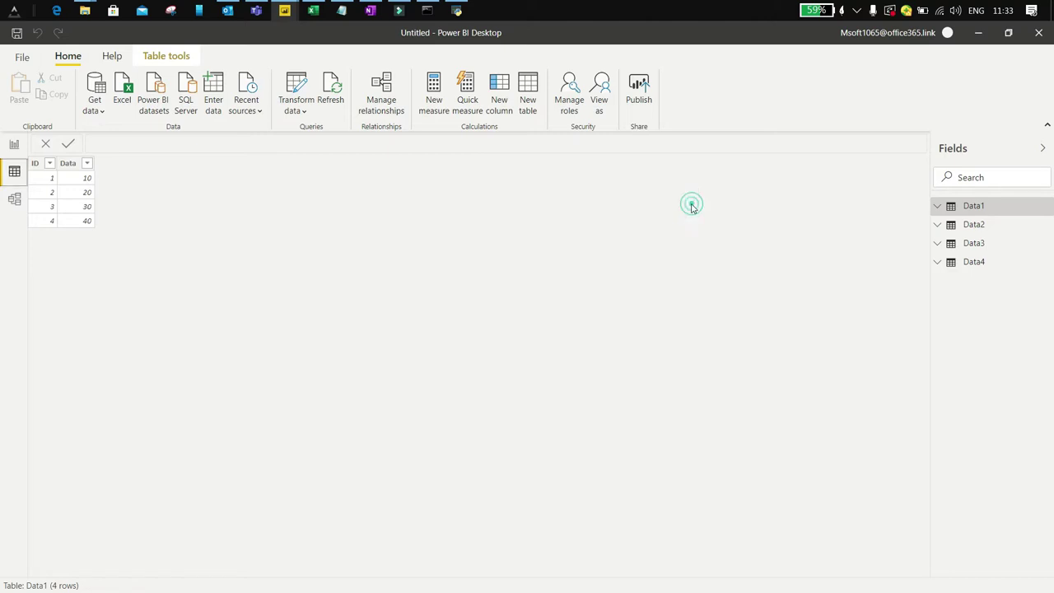
Step: In Power Query Editor, refresh Data2's preview to reveal the missing P1.xlsx source file
left_click(306, 116)
left_click(304, 134)
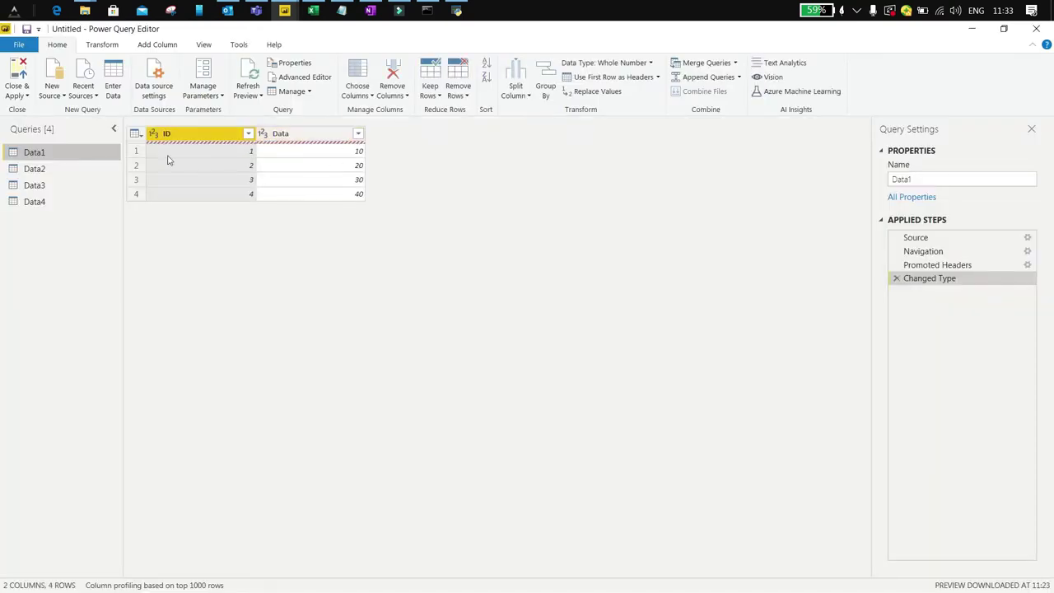
left_click(72, 171)
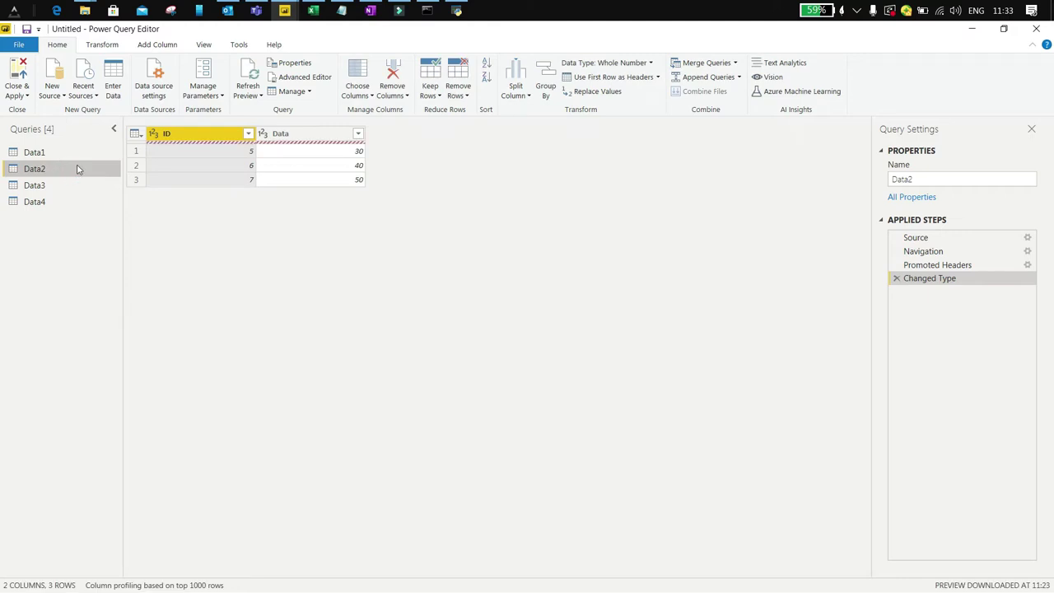
left_click(248, 92)
left_click(265, 136)
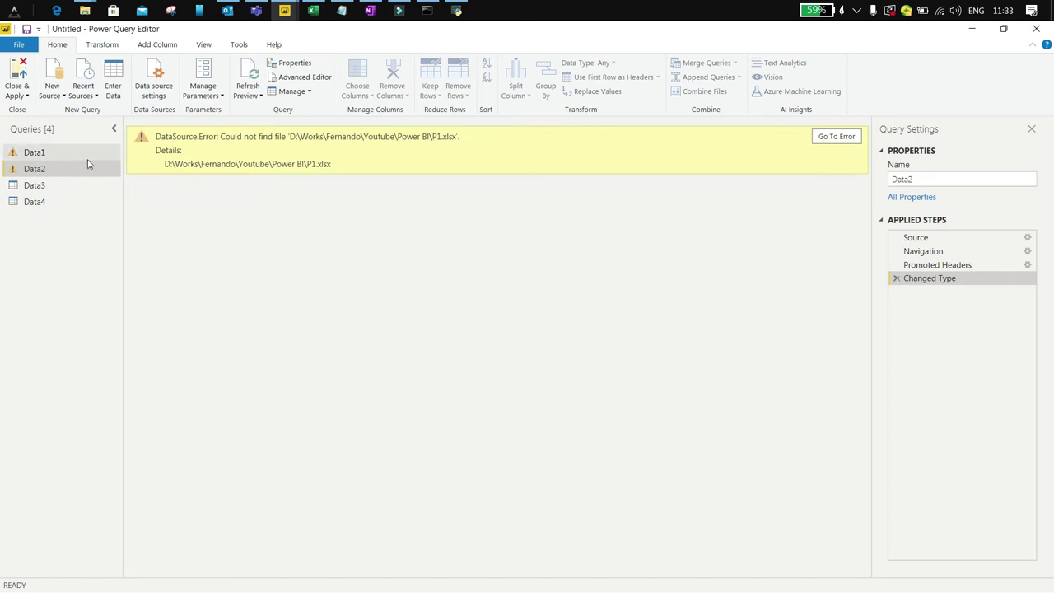
Step: Close Power Query Editor to show Data1's four-row ID/Data table
left_click(972, 28)
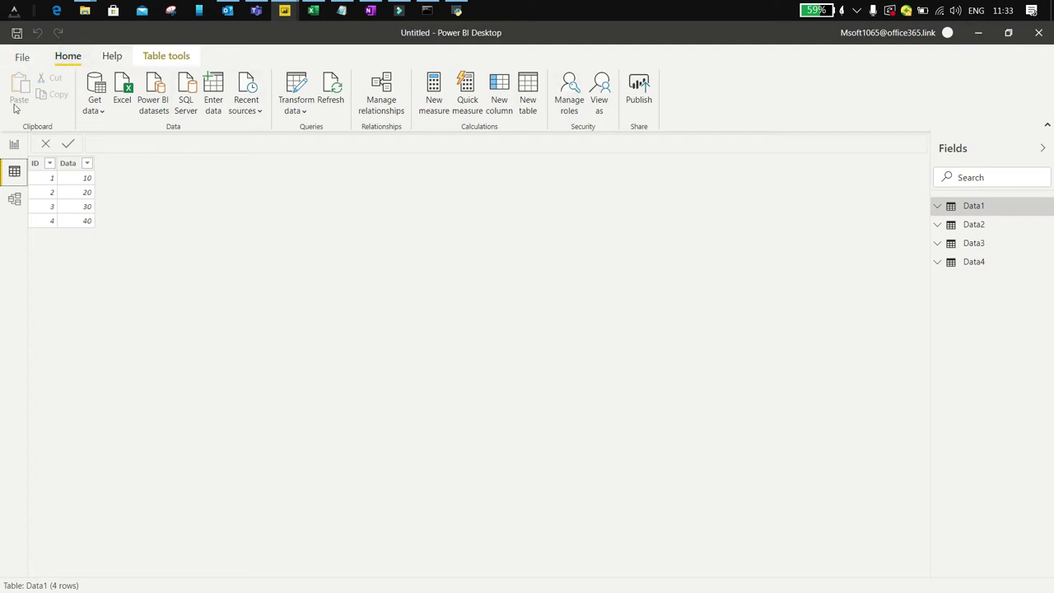
Step: Open the context menu on Data1's ID column header to reach Copy table
right_click(39, 167)
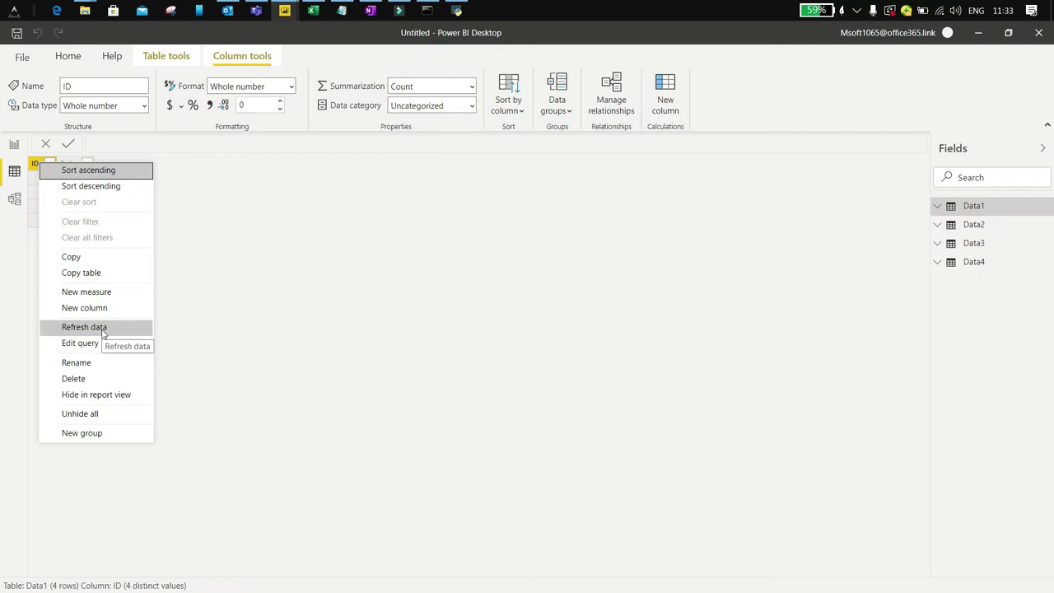